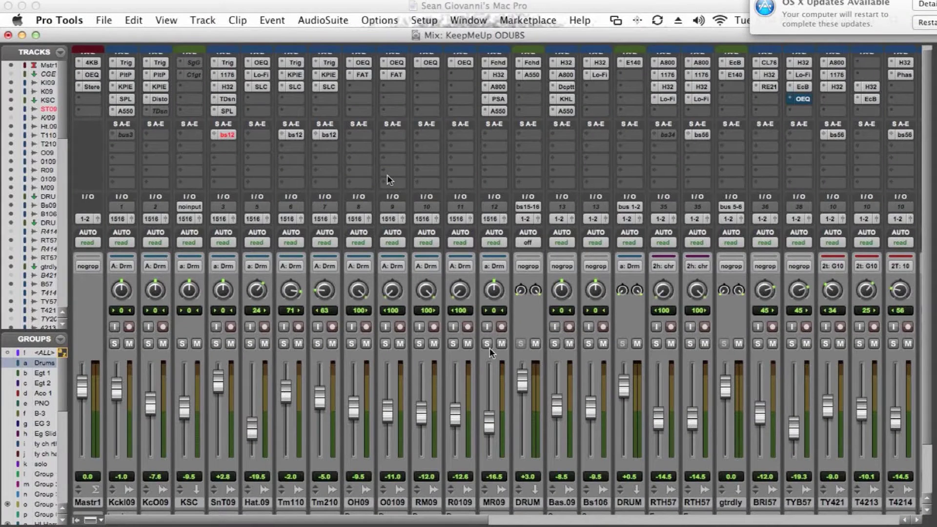
- Solo all the tracks of the Drums group and audition them in playback
left_click(490, 348)
key("space")
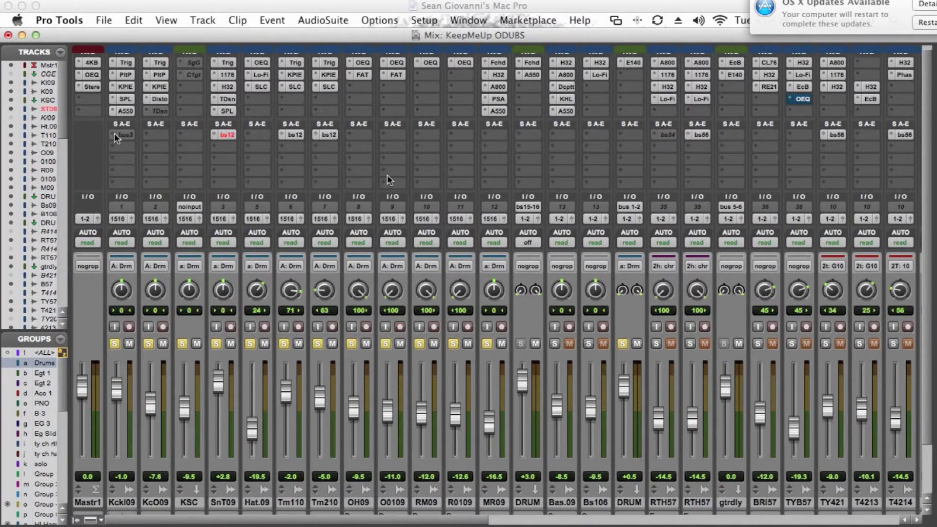
- Activate the Kick In track's send to bus 3 (Mono) and set the track's fader to 0.0
left_click(115, 133)
mouse_move(114, 133)
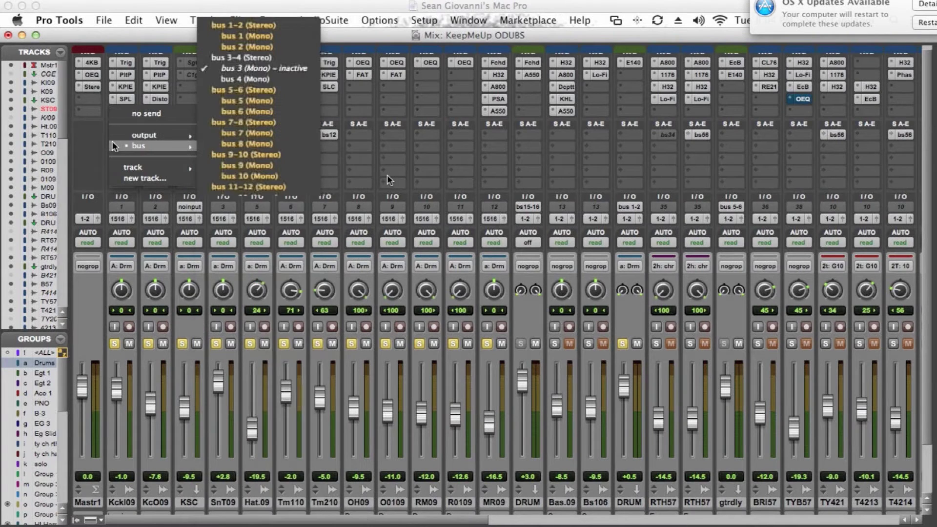
left_click(221, 69)
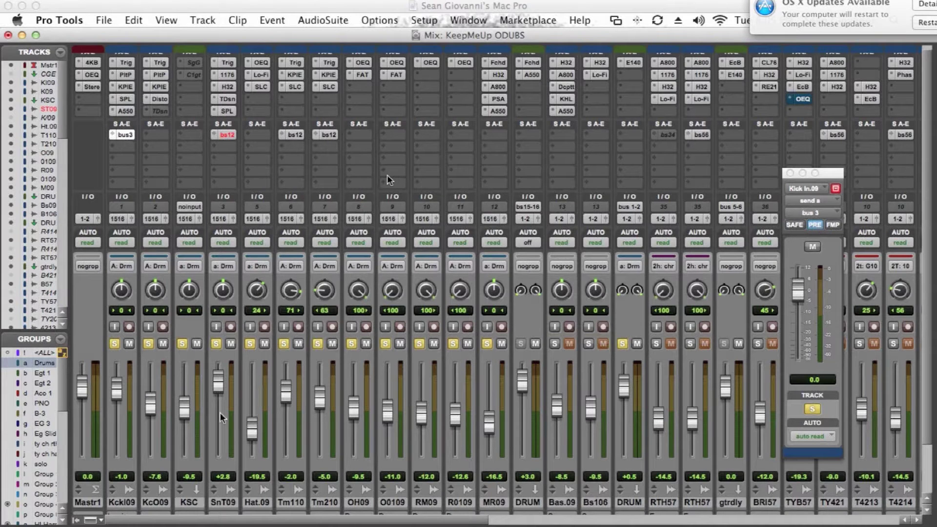
left_click_drag(113, 386, 115, 392)
- Activate the signal generator and C1 gate inserts on the KSC track, and set the gate's key input to bus 3
left_click(186, 63, "ctrl+super")
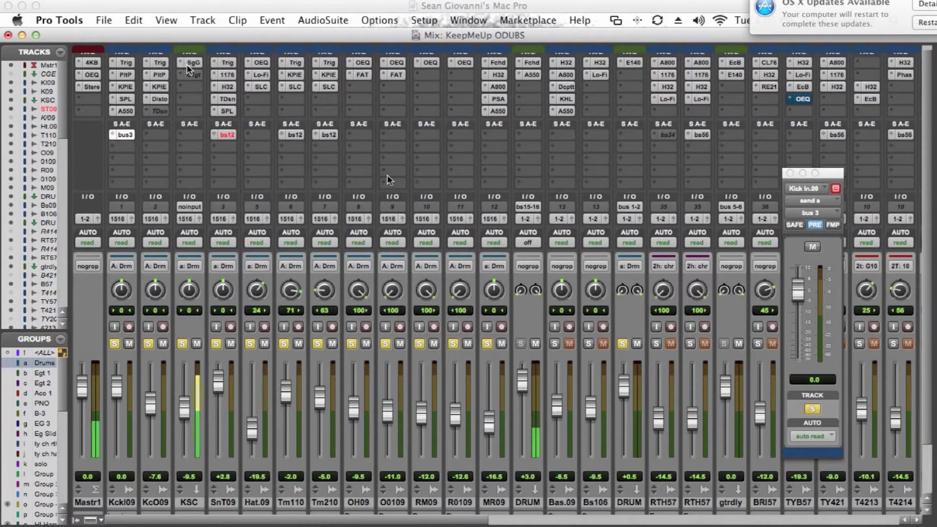
left_click(187, 63)
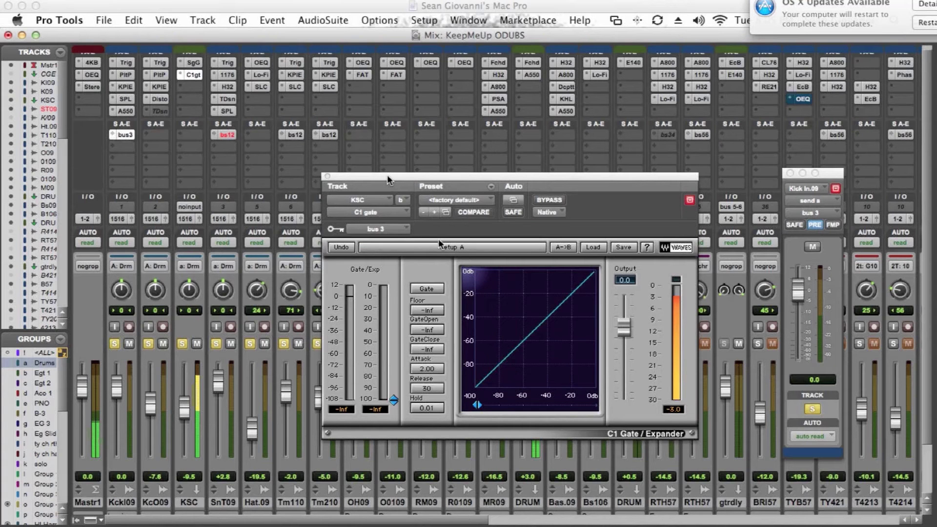
left_click(399, 230)
mouse_move(399, 231)
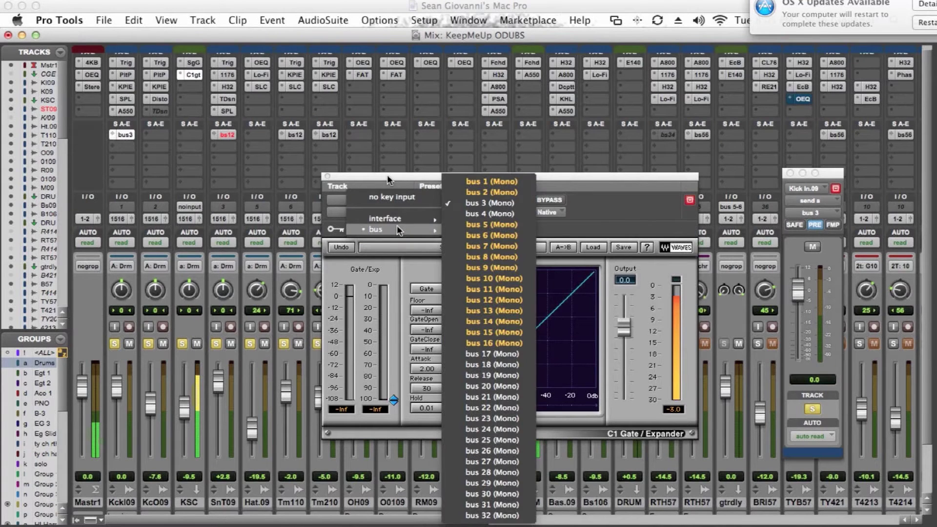
left_click(447, 207)
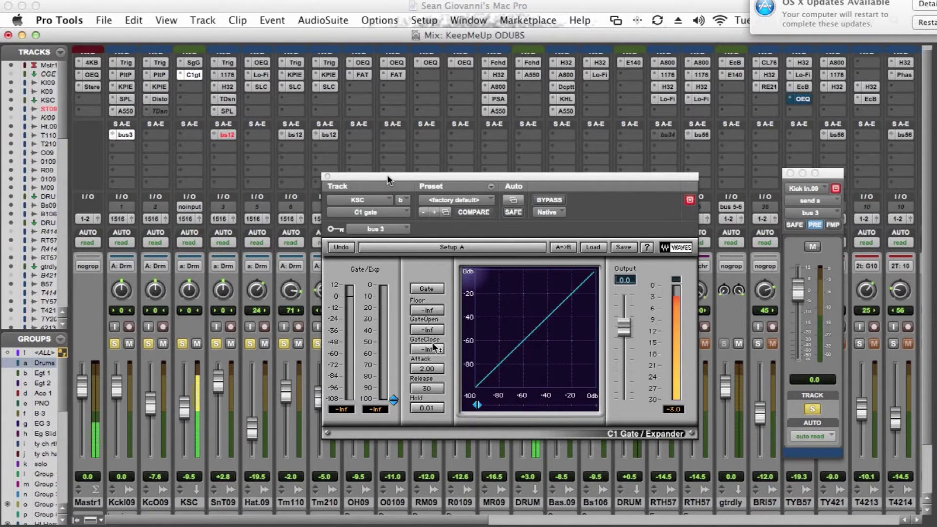
- Set the C1 gate's open and close thresholds to -18.5, auditioning with only the Kick In and KSC tracks soloed
left_click_drag(431, 332, 414, 211)
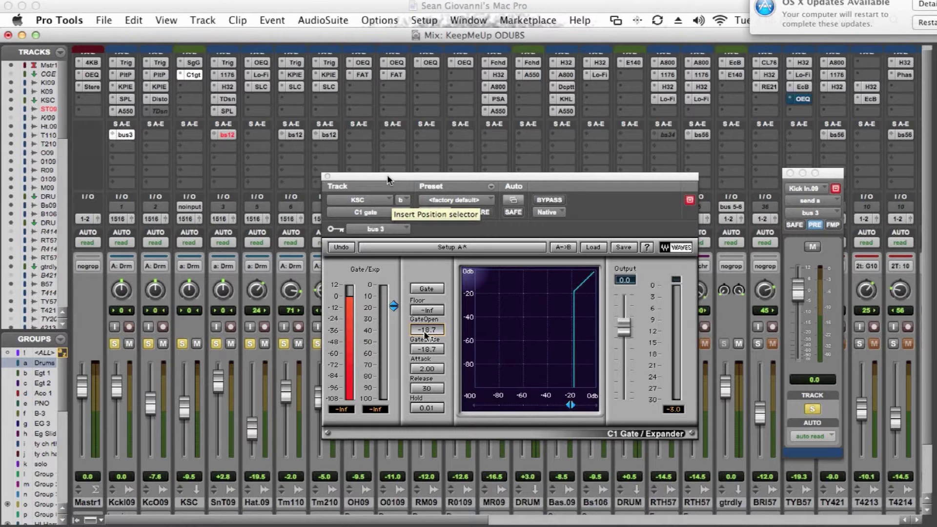
left_click(114, 345, "alt+super")
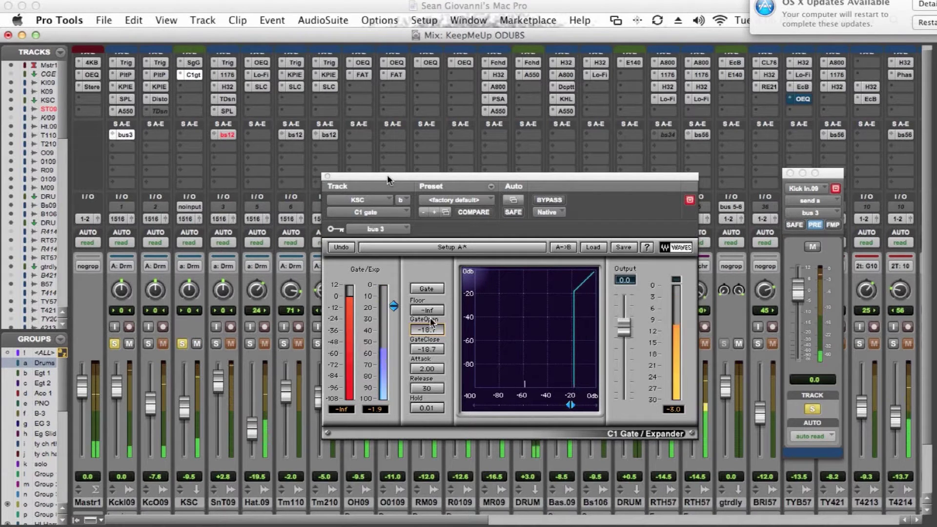
left_click_drag(429, 321, 430, 331)
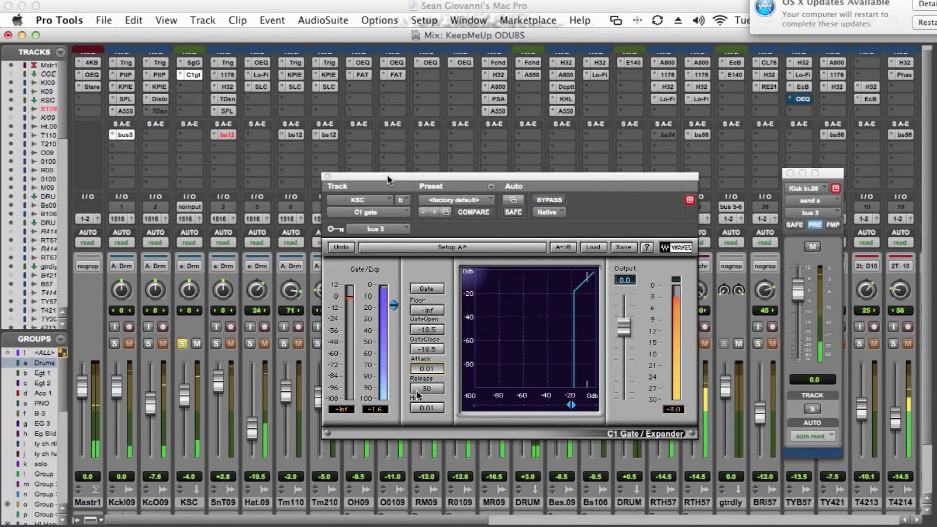
- Try faster attack times on the C1 gate during playback and settle on an attack of 9.77
left_click_drag(430, 373, 426, 312)
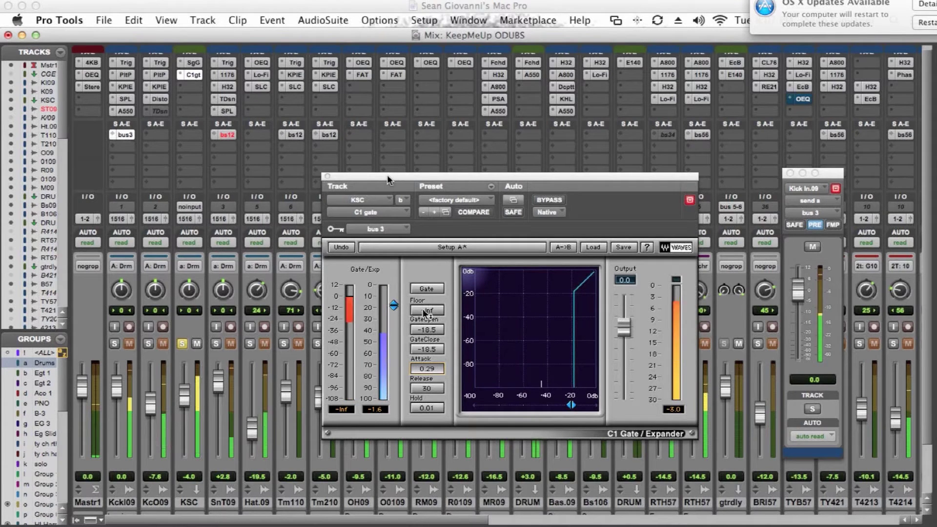
left_click_drag(434, 374, 427, 291)
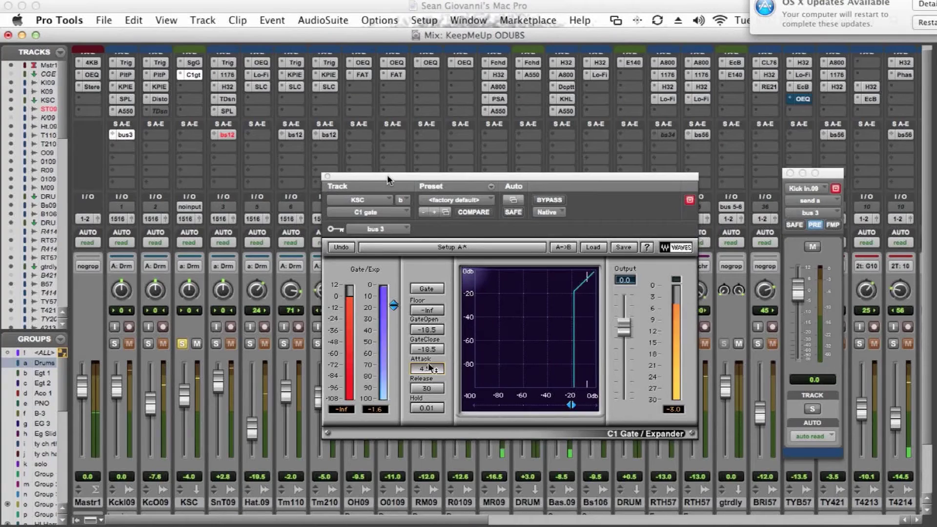
left_click_drag(430, 364, 428, 342)
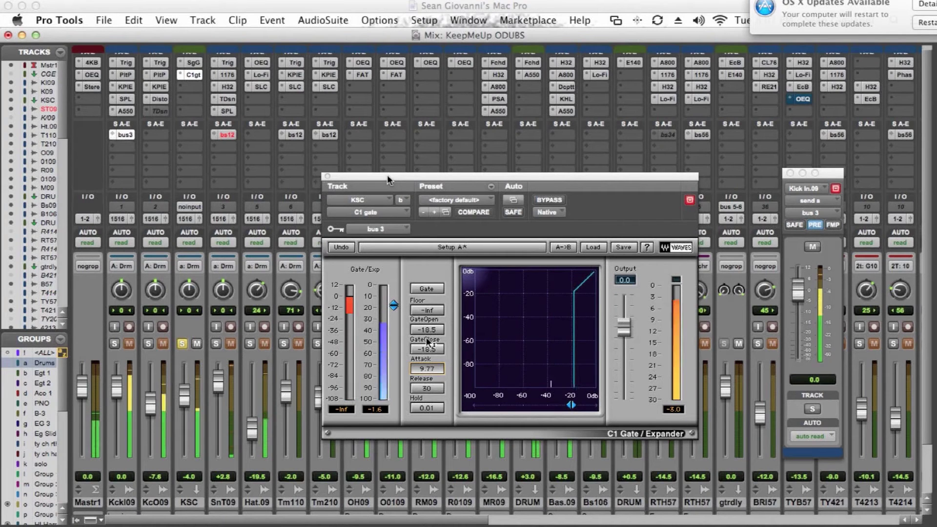
- Audition short and long release times on the C1 gate and settle on a release of 36
left_click(435, 389)
type("1")
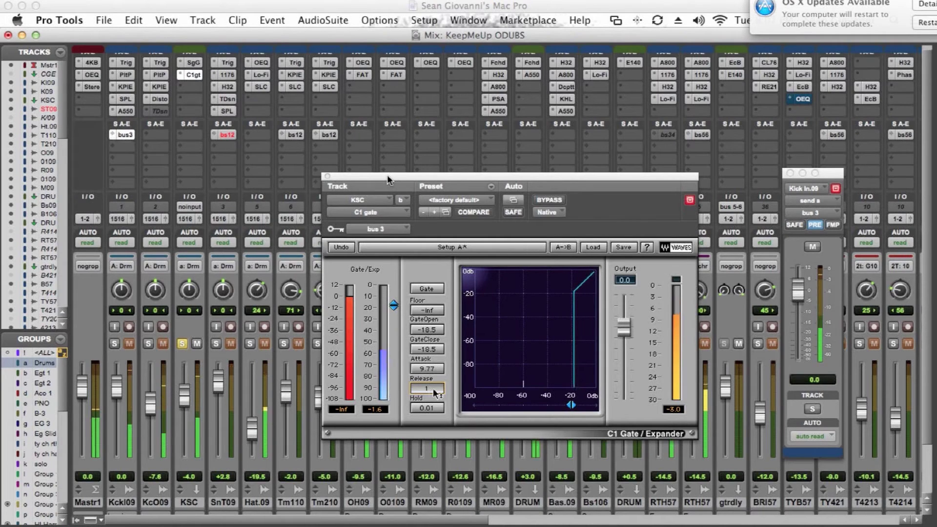
key("BackSpace")
type("6")
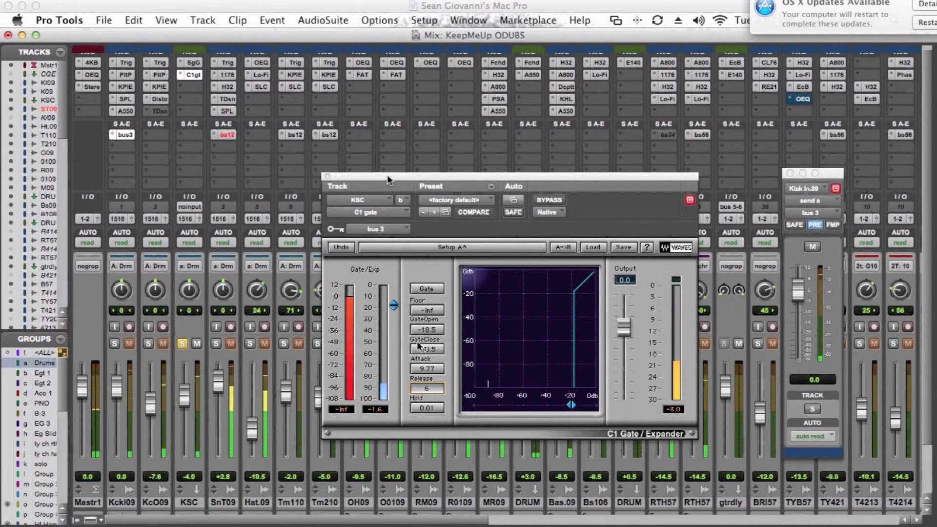
key("BackSpace")
type("14")
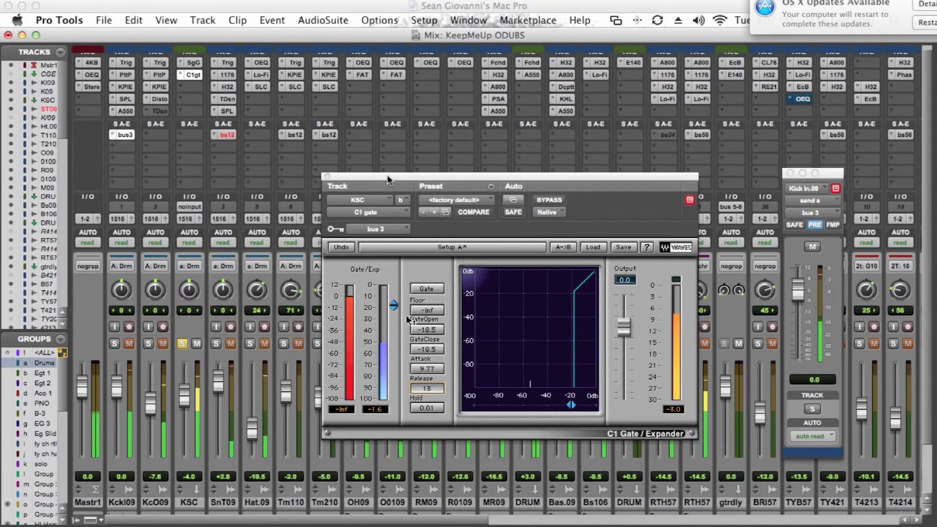
key("Up")
key("Up")
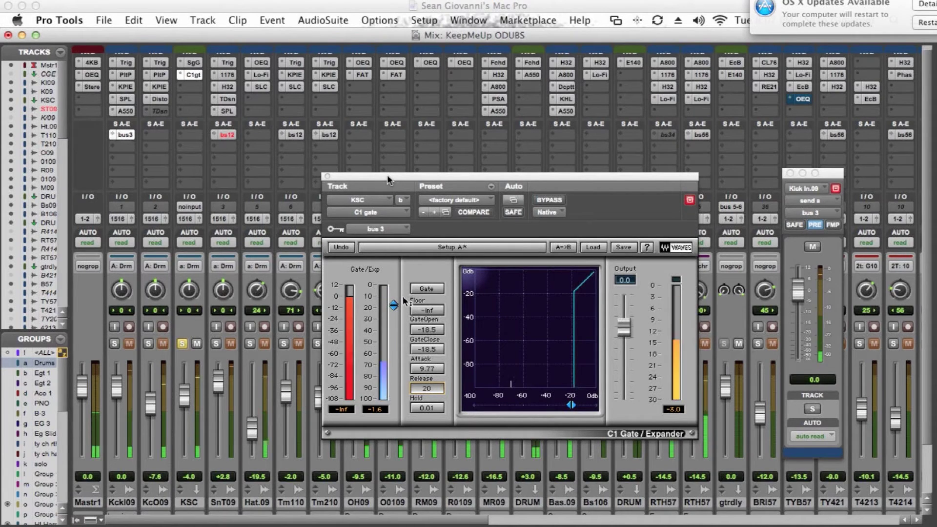
key("Up")
type("89")
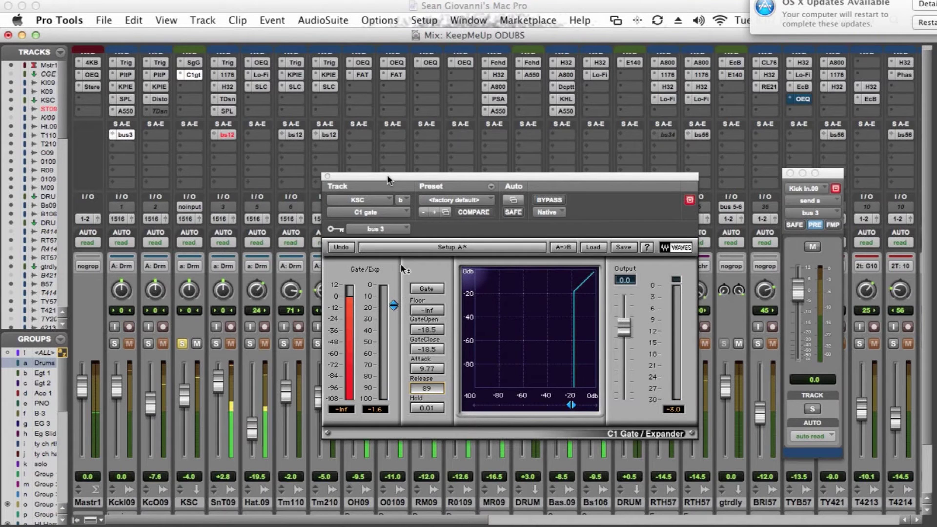
left_click_drag(426, 388, 430, 416)
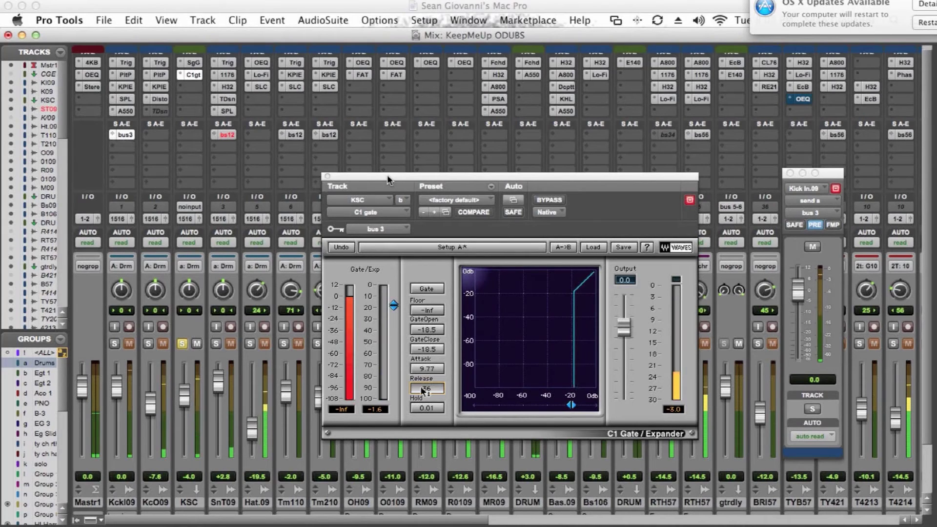
- Solo the Kick In track with KSC, compare with KSC muted and unmuted, and lower the KSC fader to -5.5
left_click(115, 344)
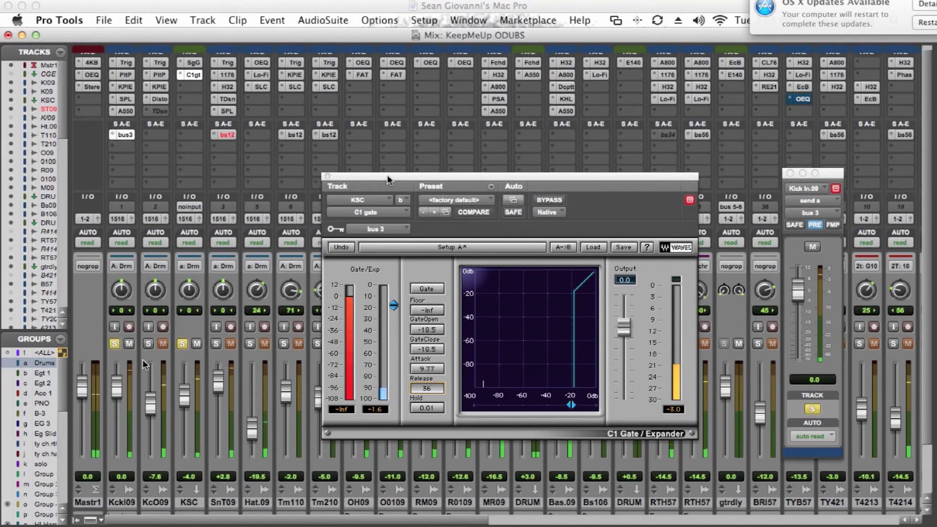
left_click(196, 344)
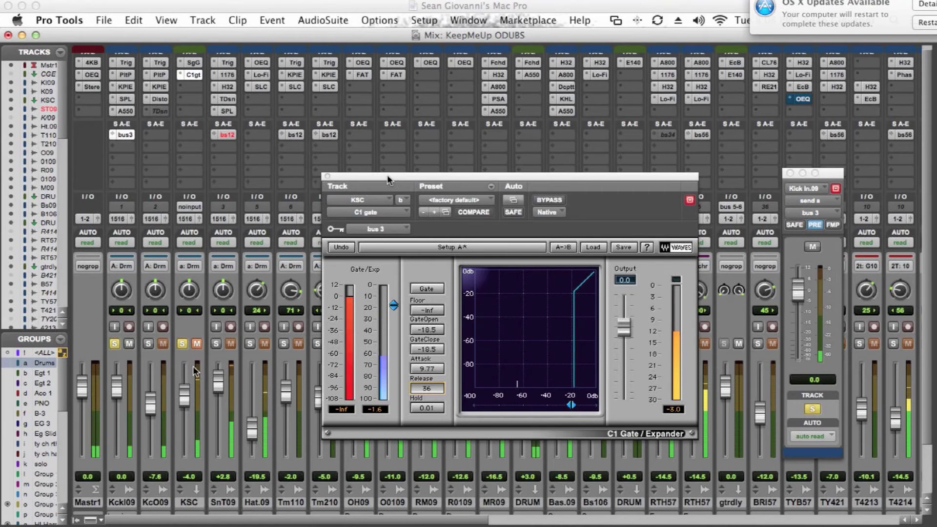
left_click_drag(183, 404, 184, 405)
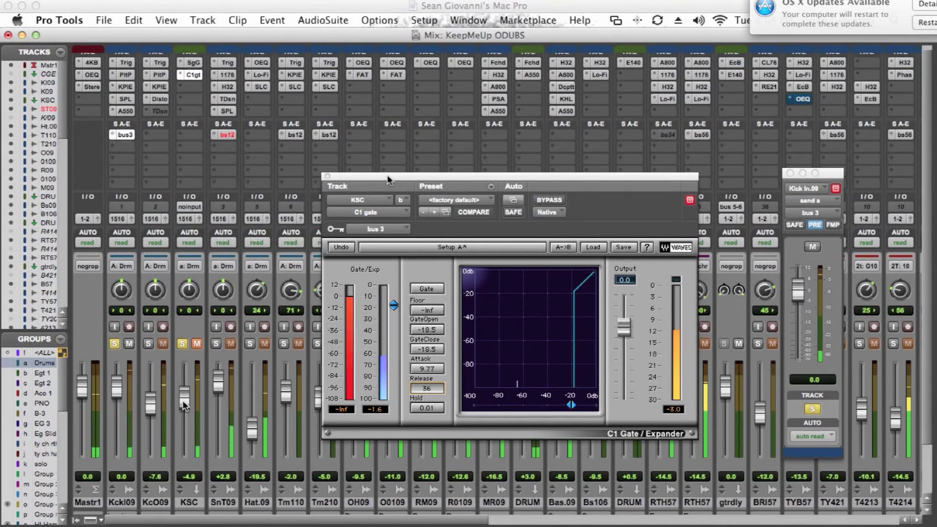
left_click(199, 344)
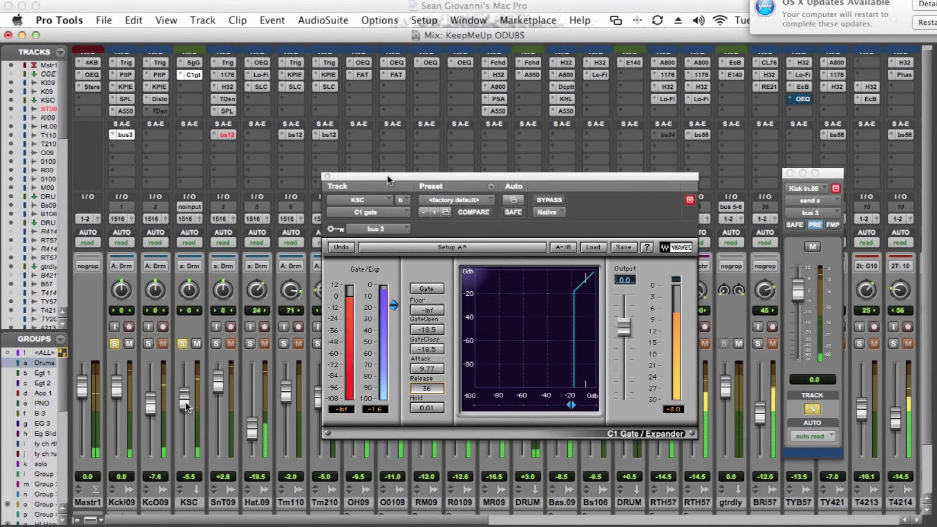
- Solo the snare top track alongside the kick and KSC tracks
left_click(215, 345)
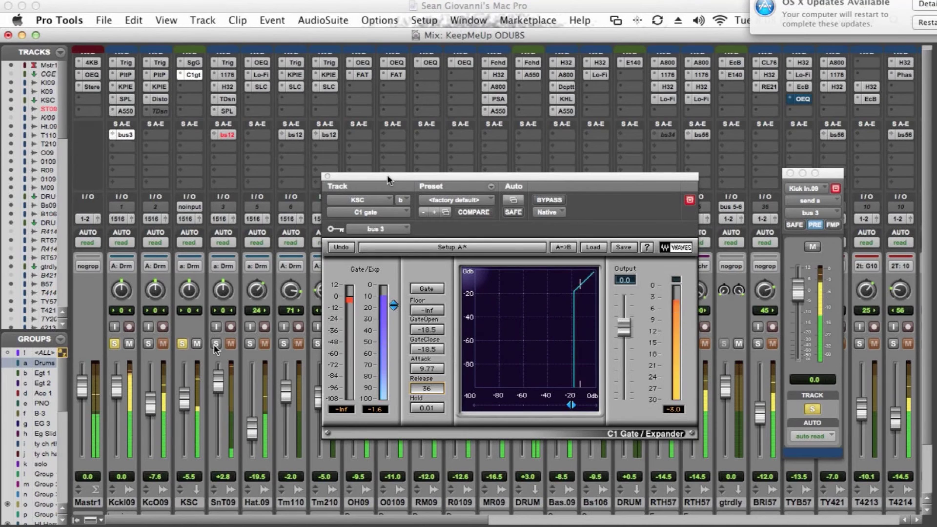